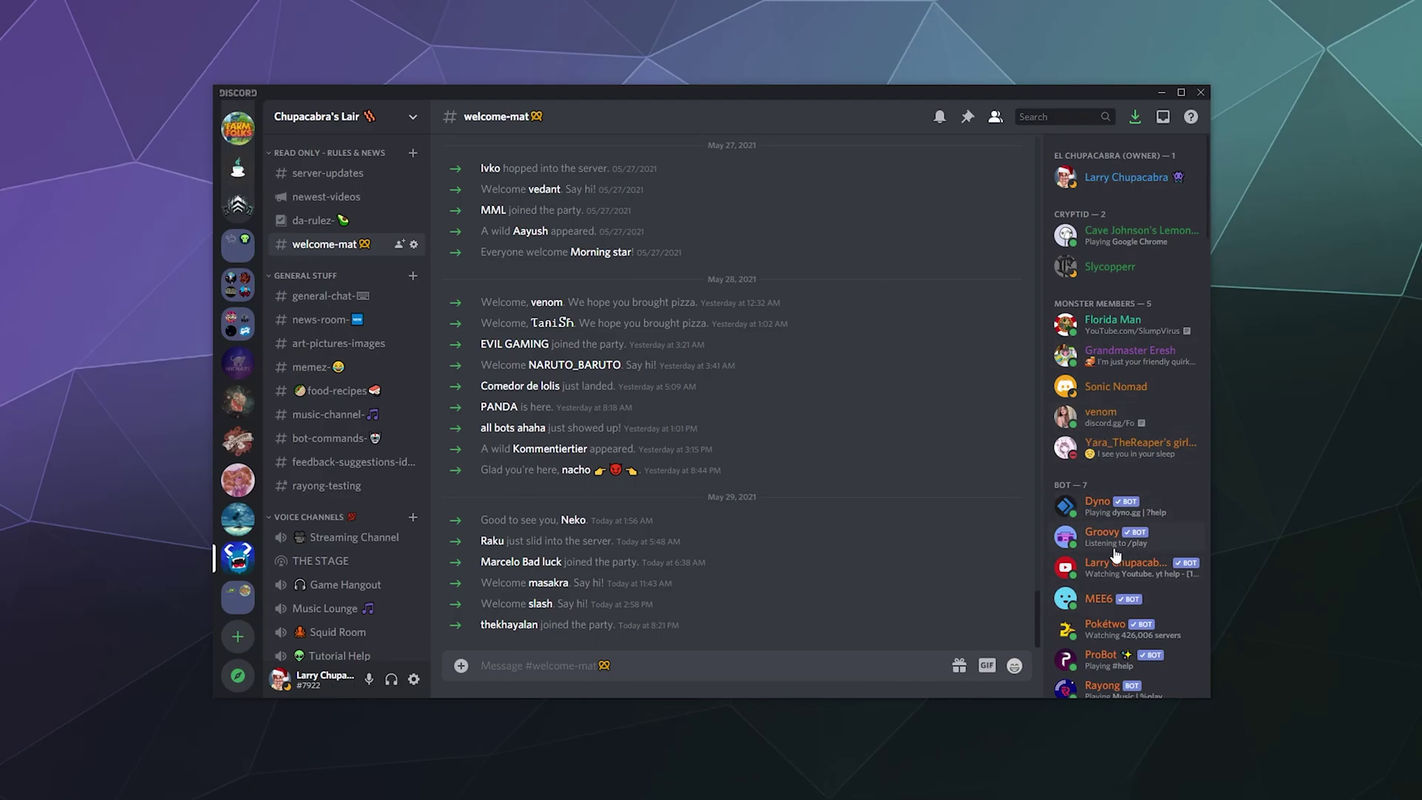
Set the server nickname of the Monster Members user Sonic Nomad to "Nomad Sonic" and save it.
right_click(1101, 391)
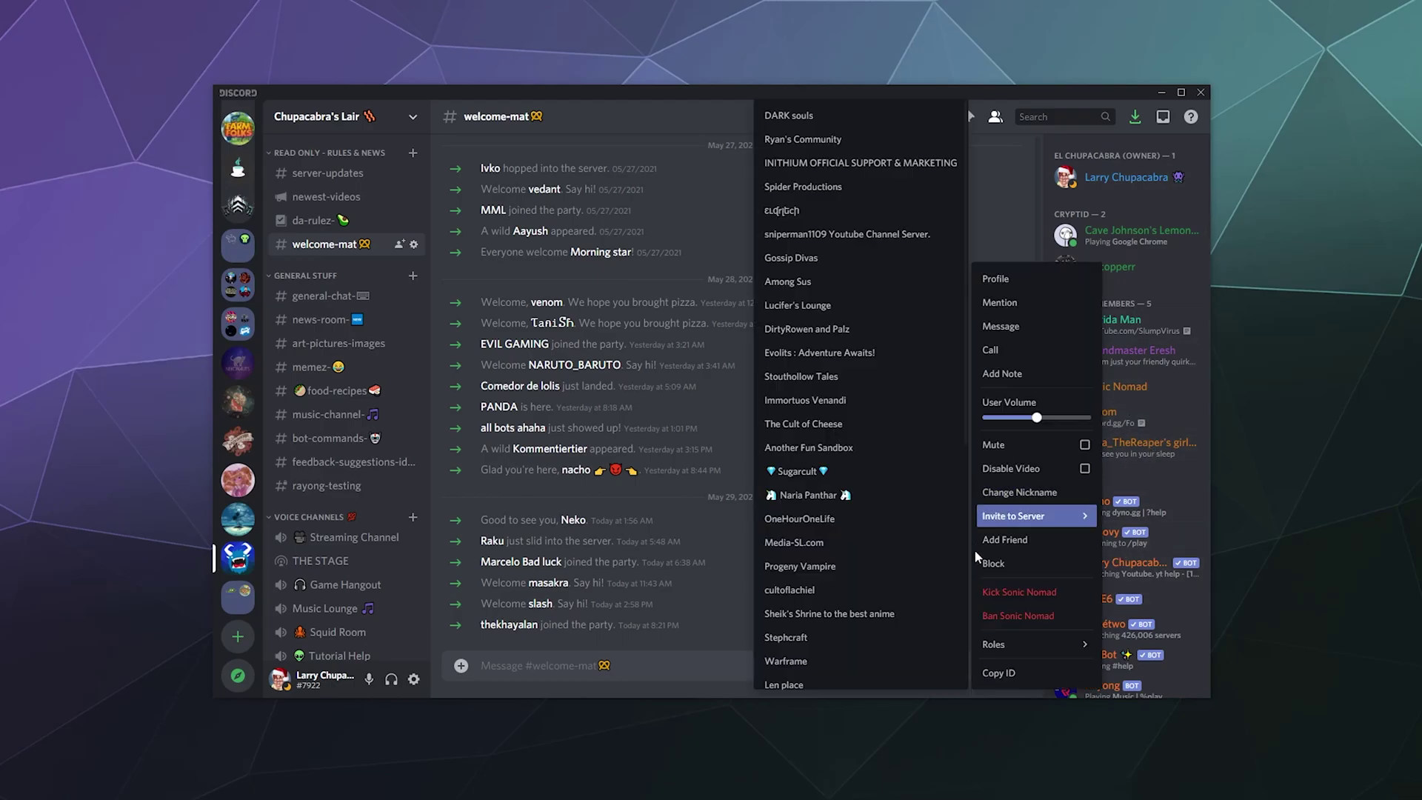
left_click(1022, 492)
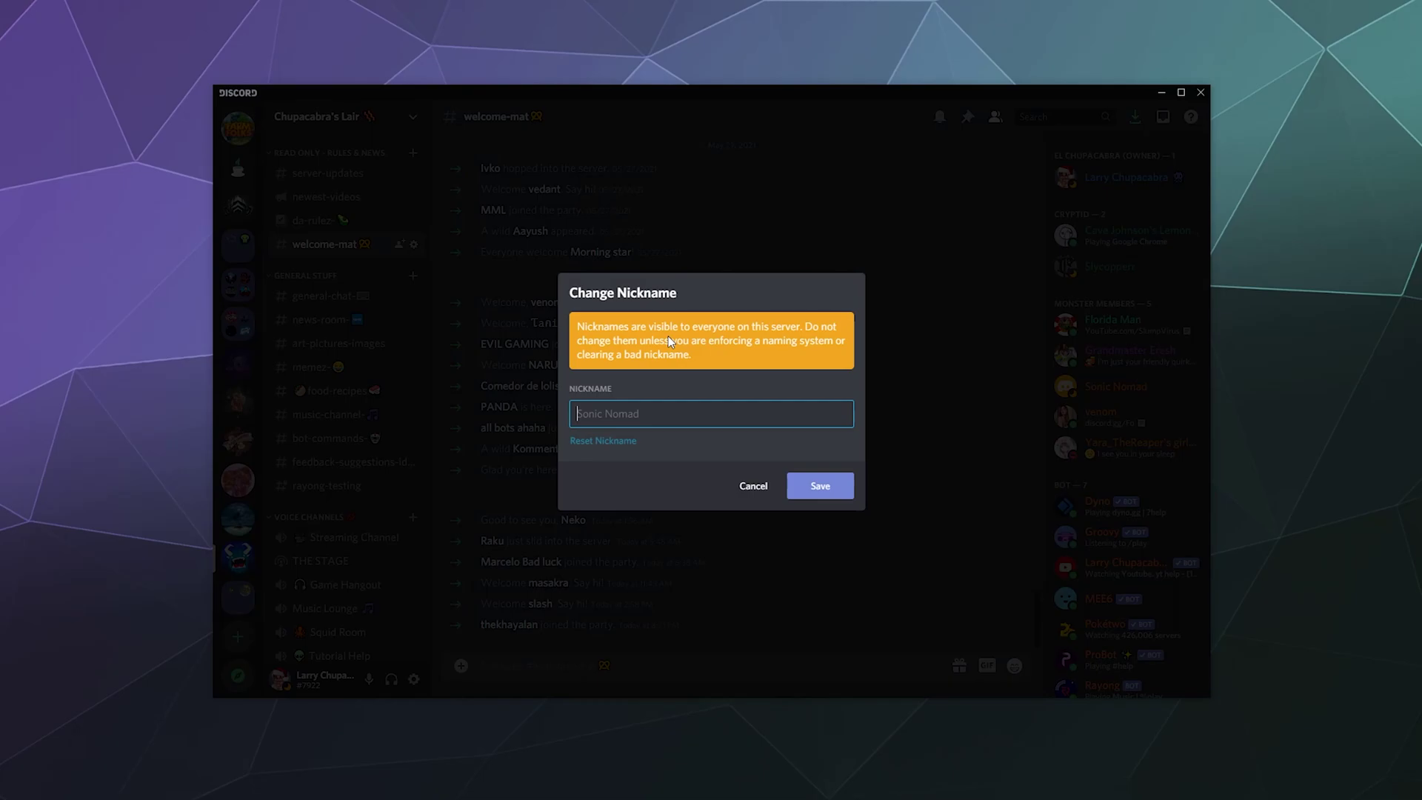
type("Nomad Sonic")
key("Return")
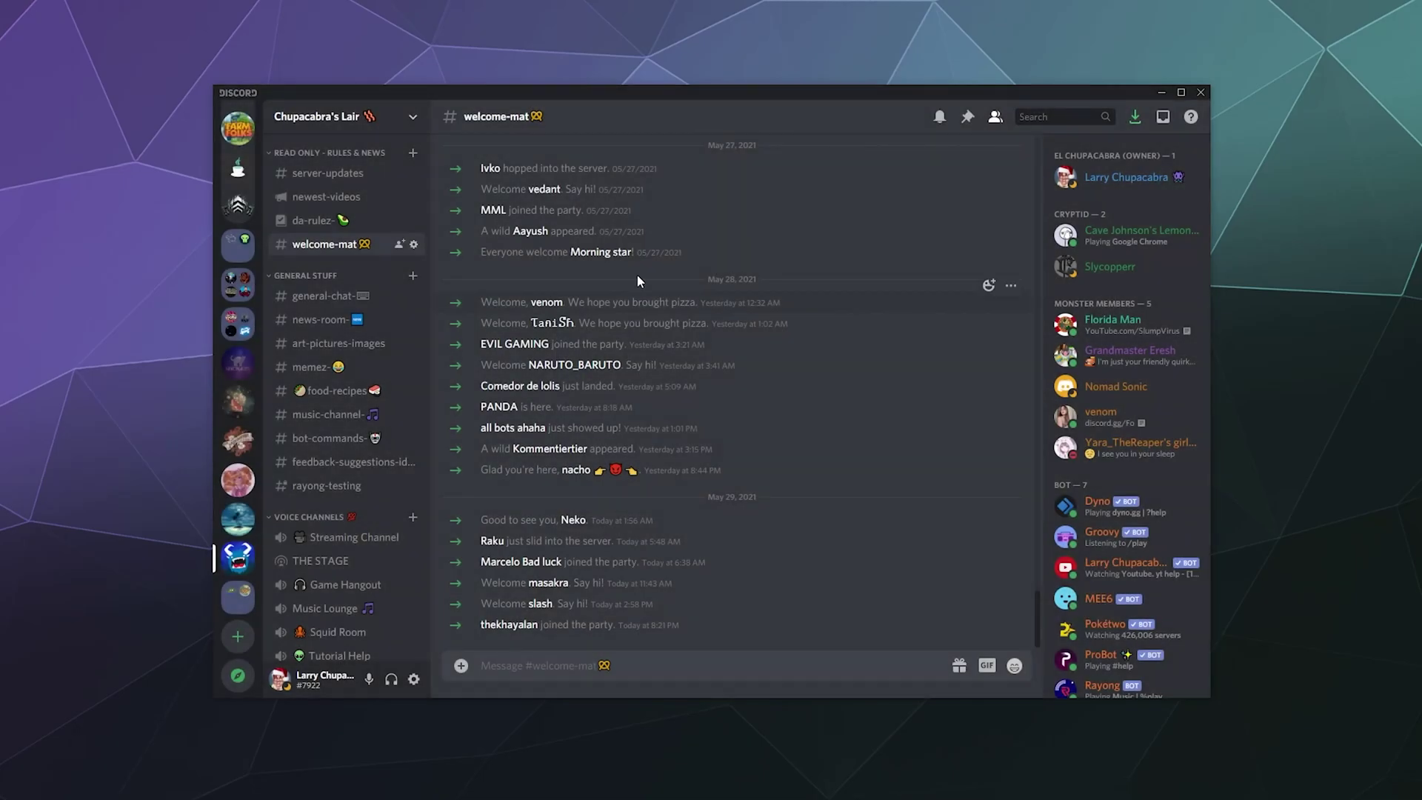
right_click(1134, 391)
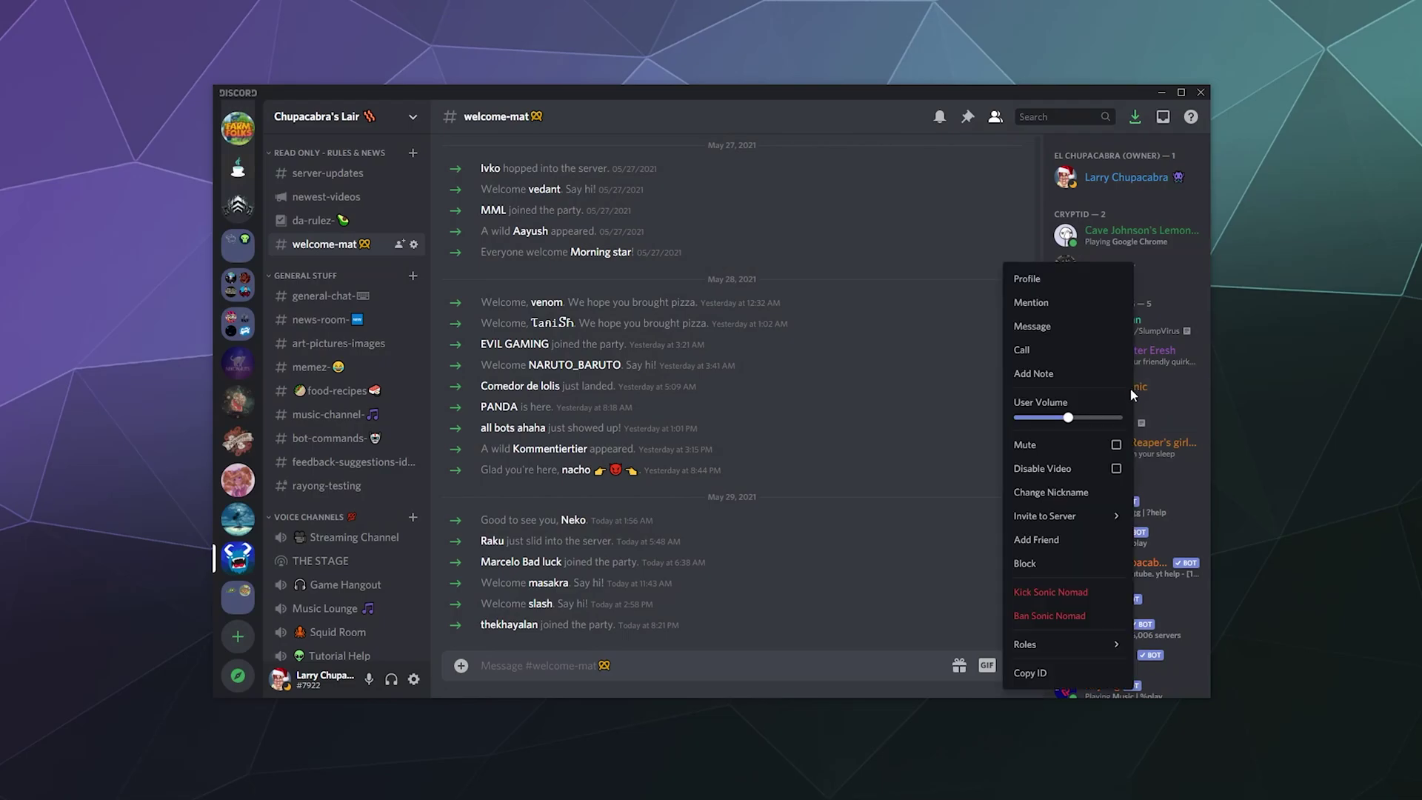
left_click(1051, 492)
left_click(604, 441)
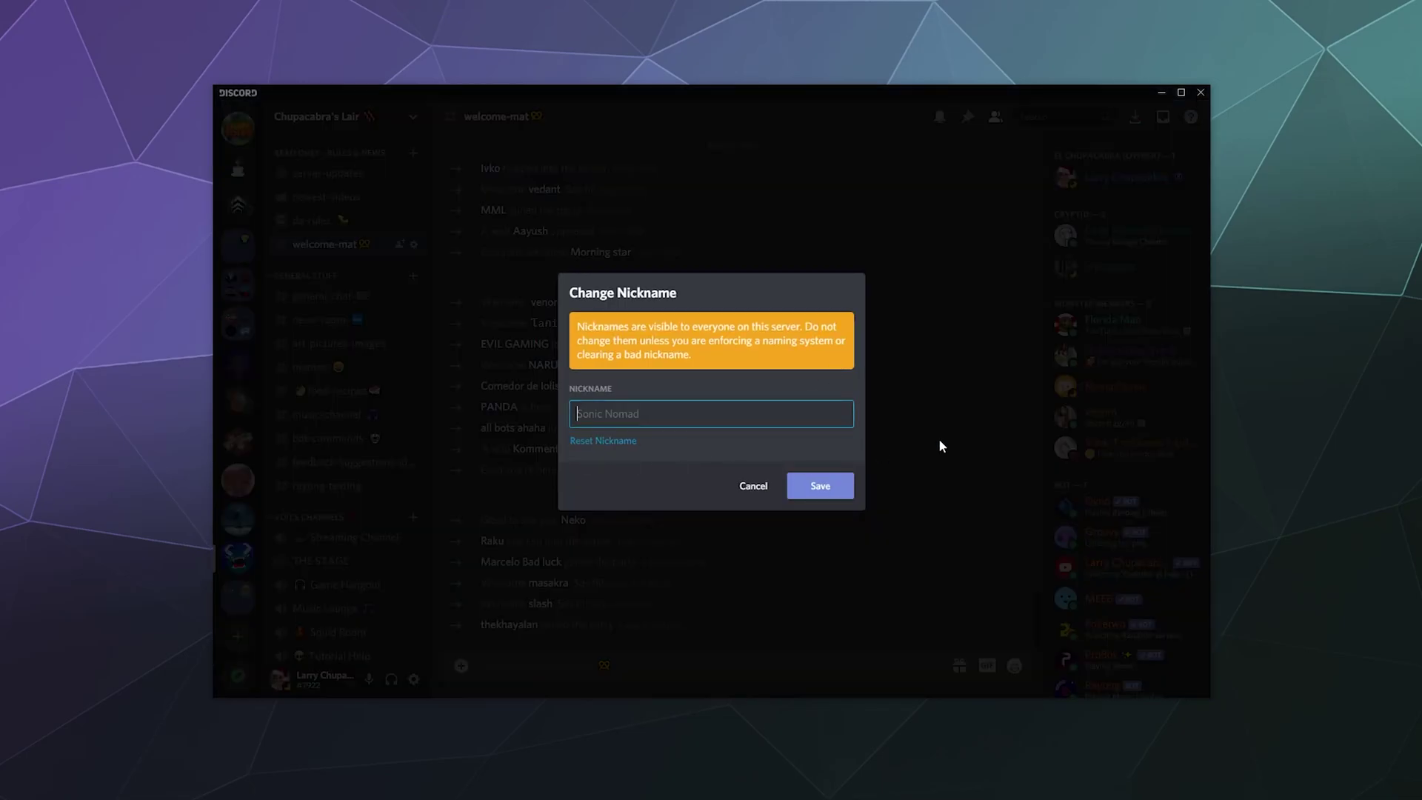
left_click(792, 491)
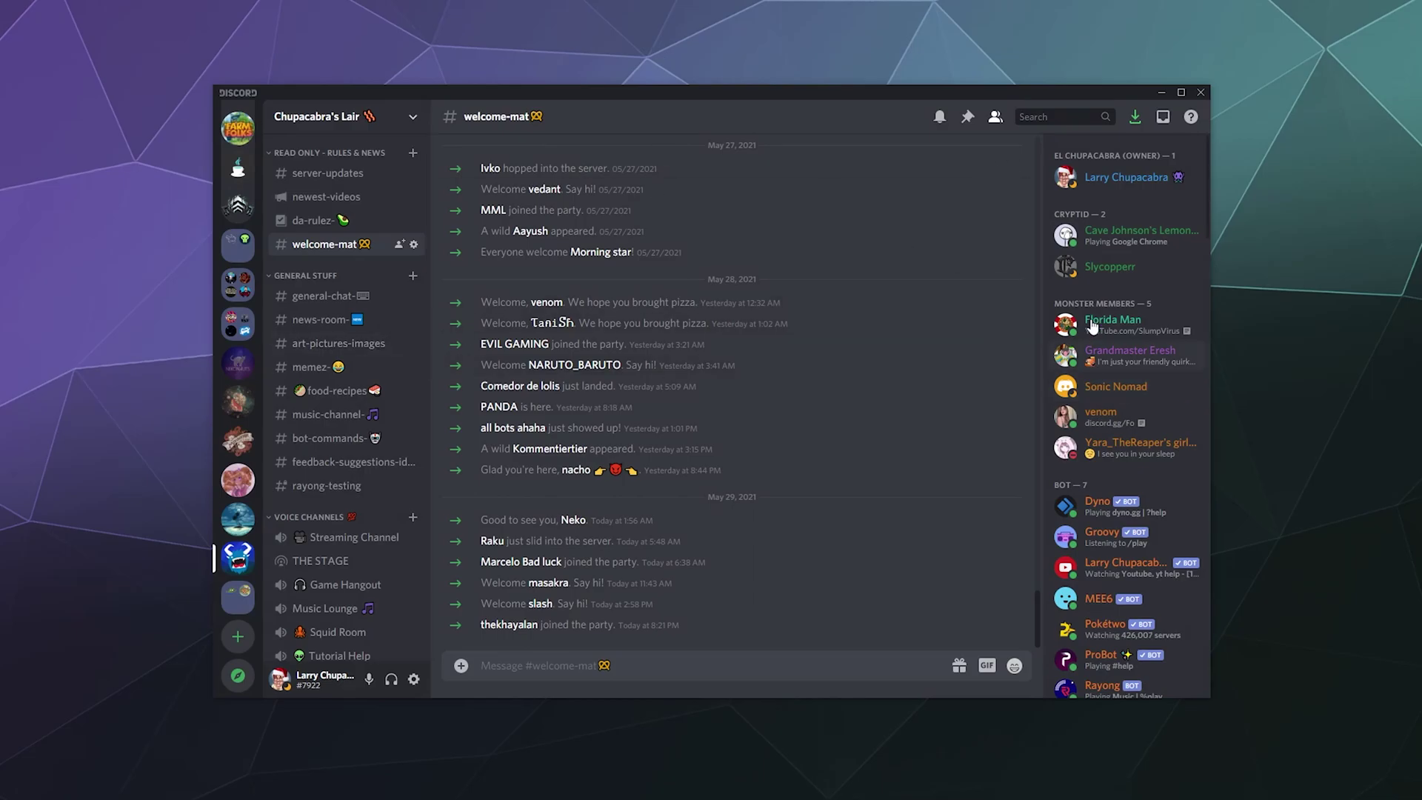
Change the server owner's own nickname to "Crab Man Muffin THing" and save it.
right_click(1118, 183)
left_click(1034, 295)
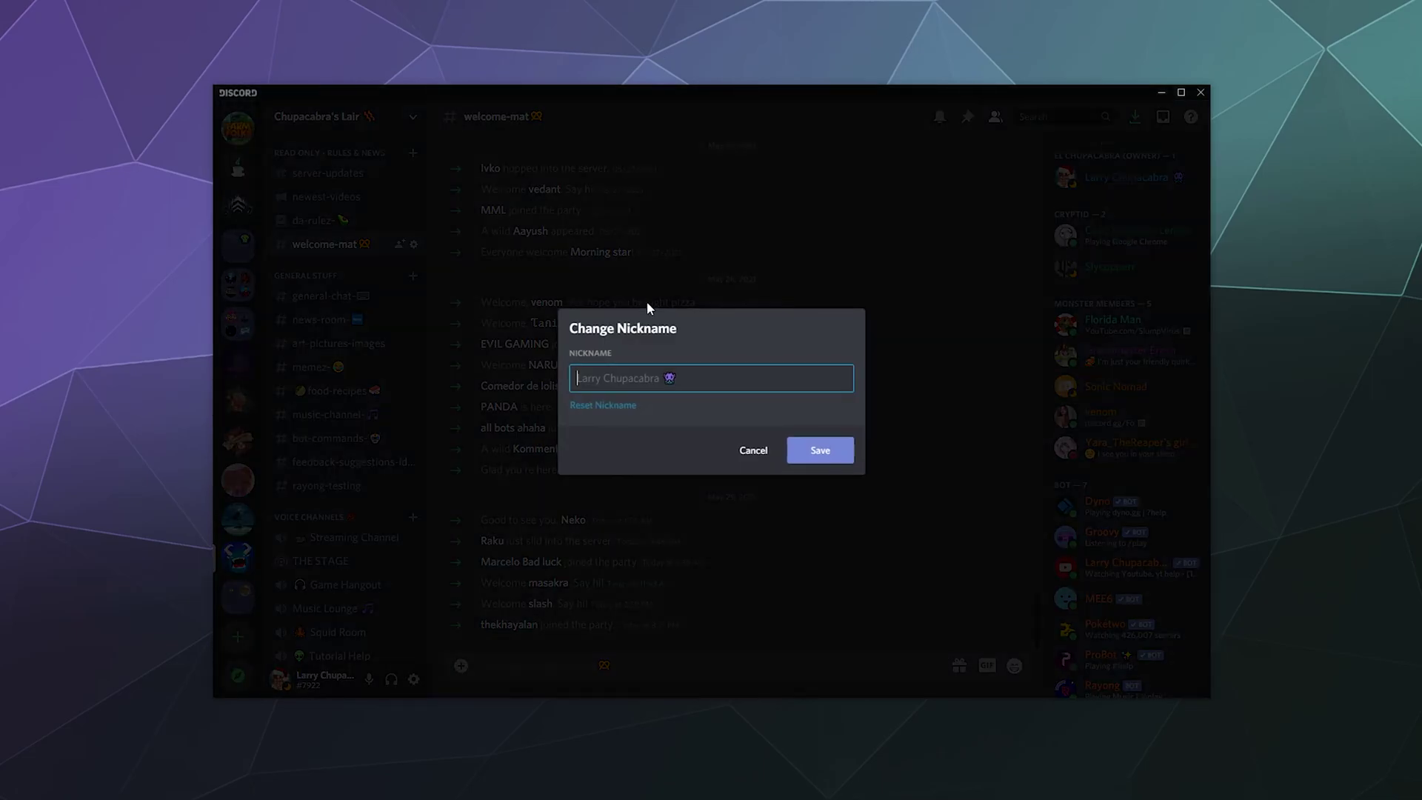
type("Crab Man Muffin THing")
left_click(822, 451)
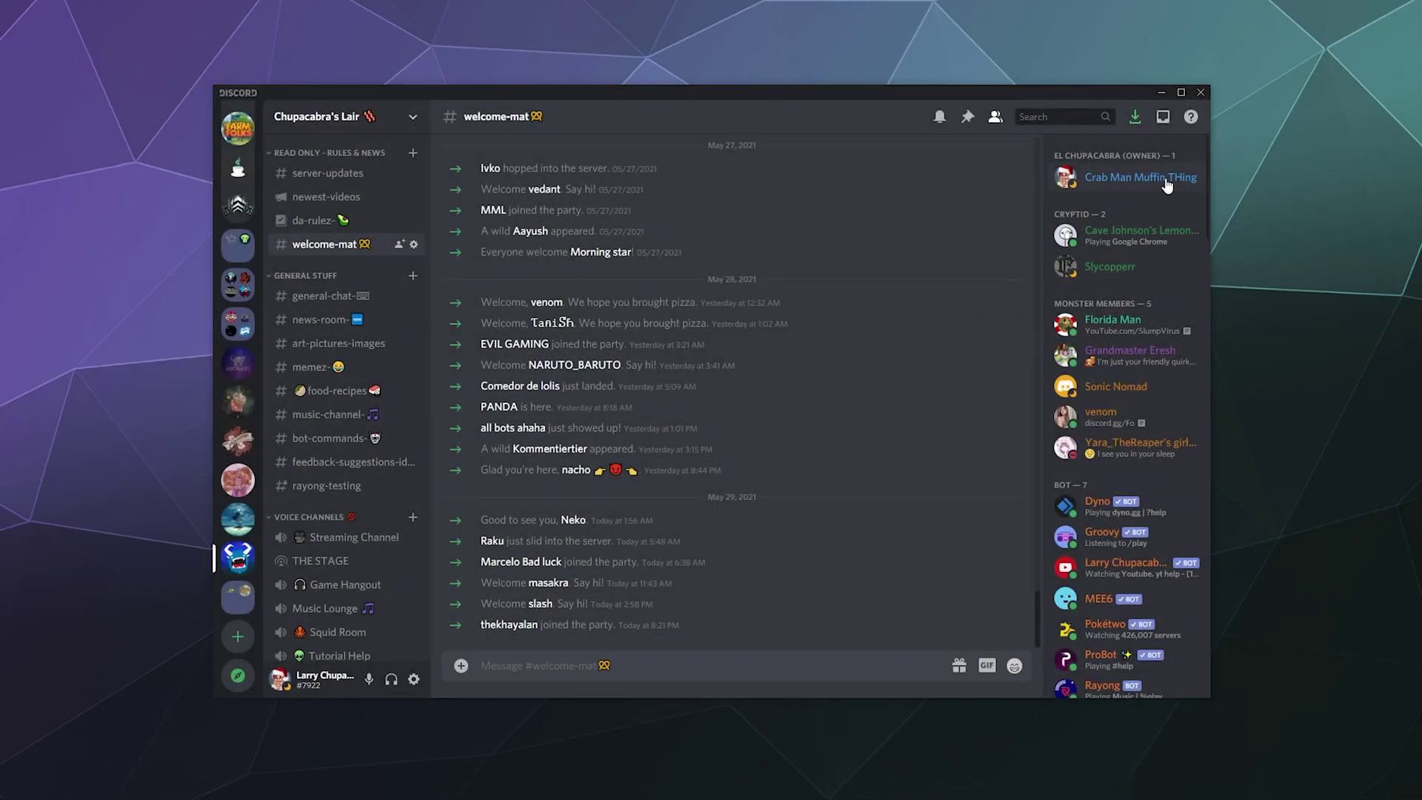
Reset the server owner's nickname to the default account username and save.
right_click(1162, 185)
left_click(1096, 297)
left_click(596, 405)
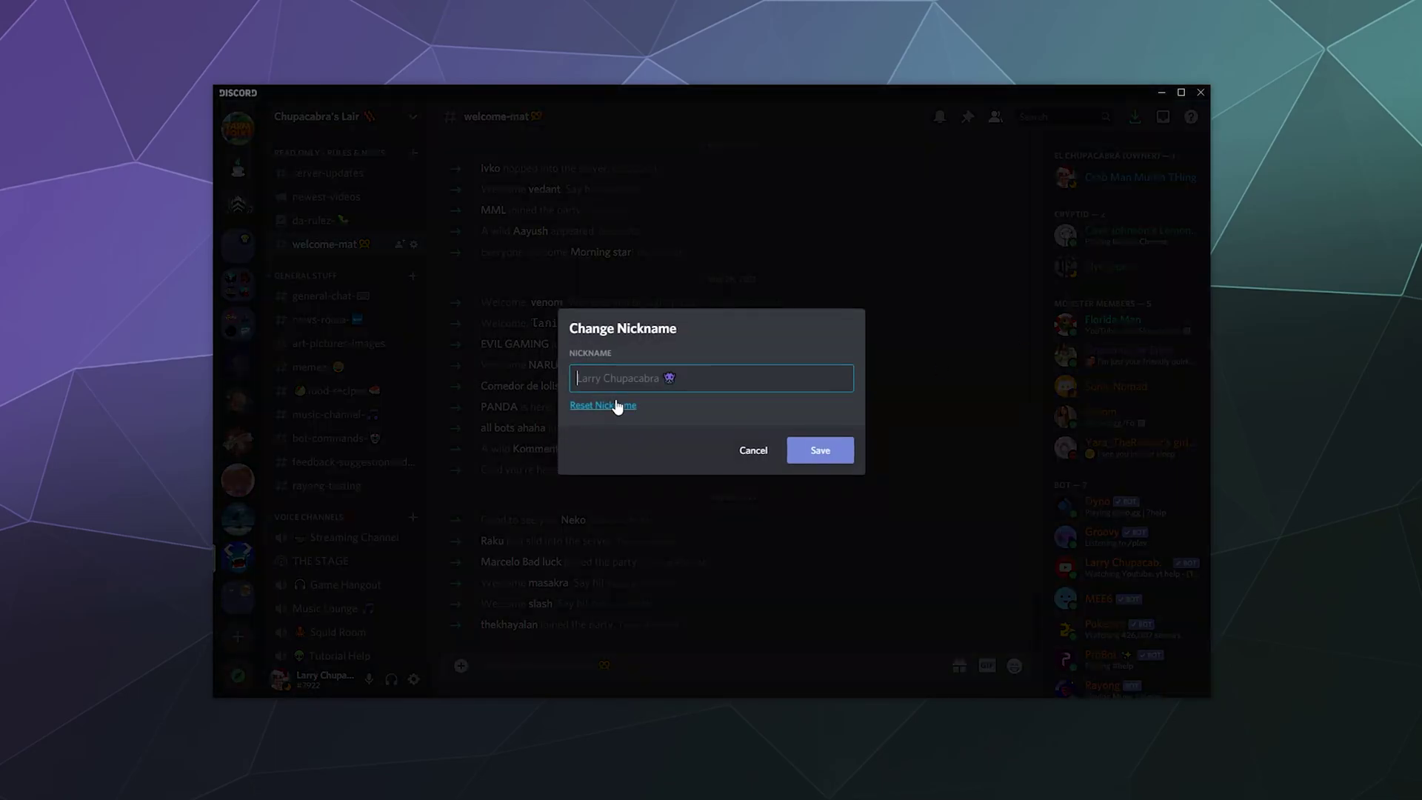
left_click(819, 450)
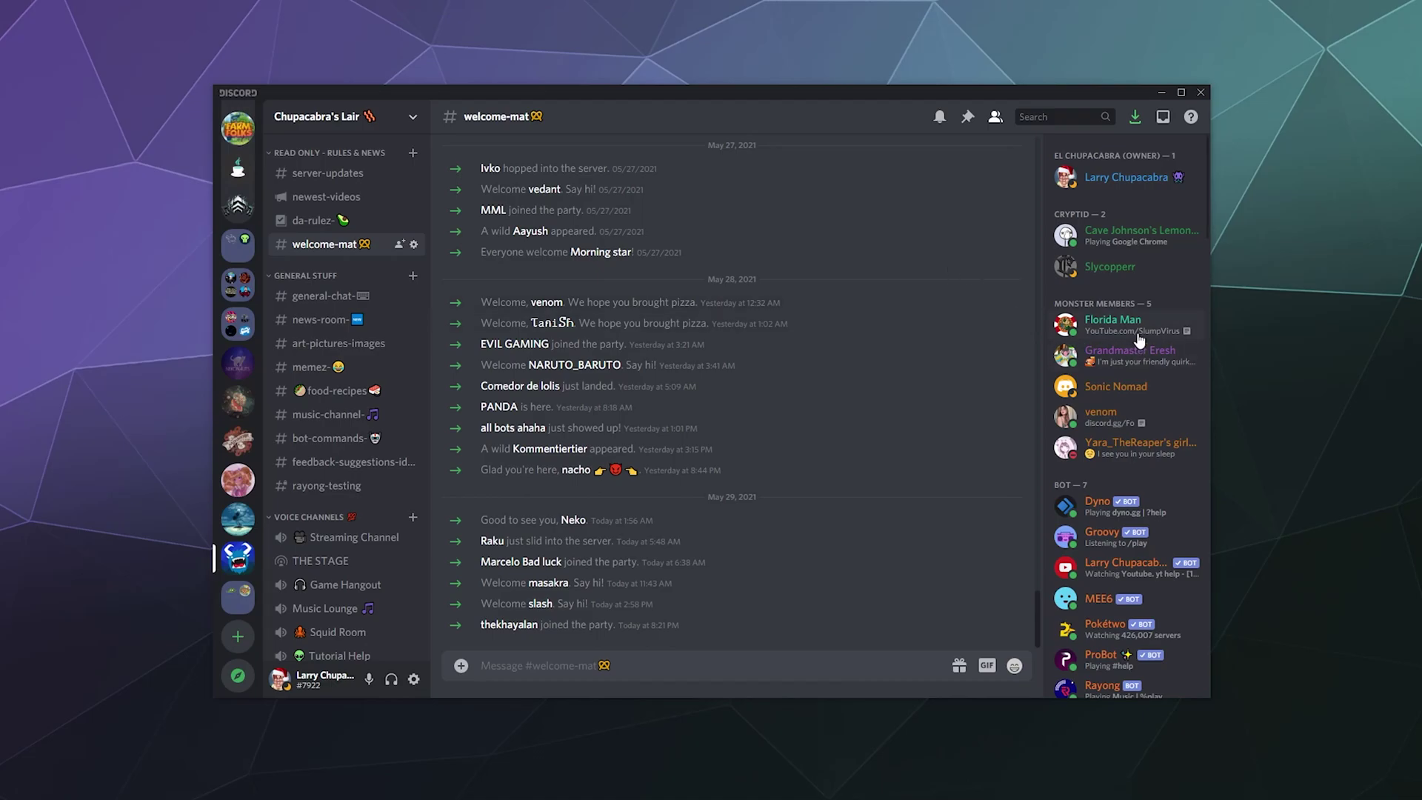
right_click(1137, 393)
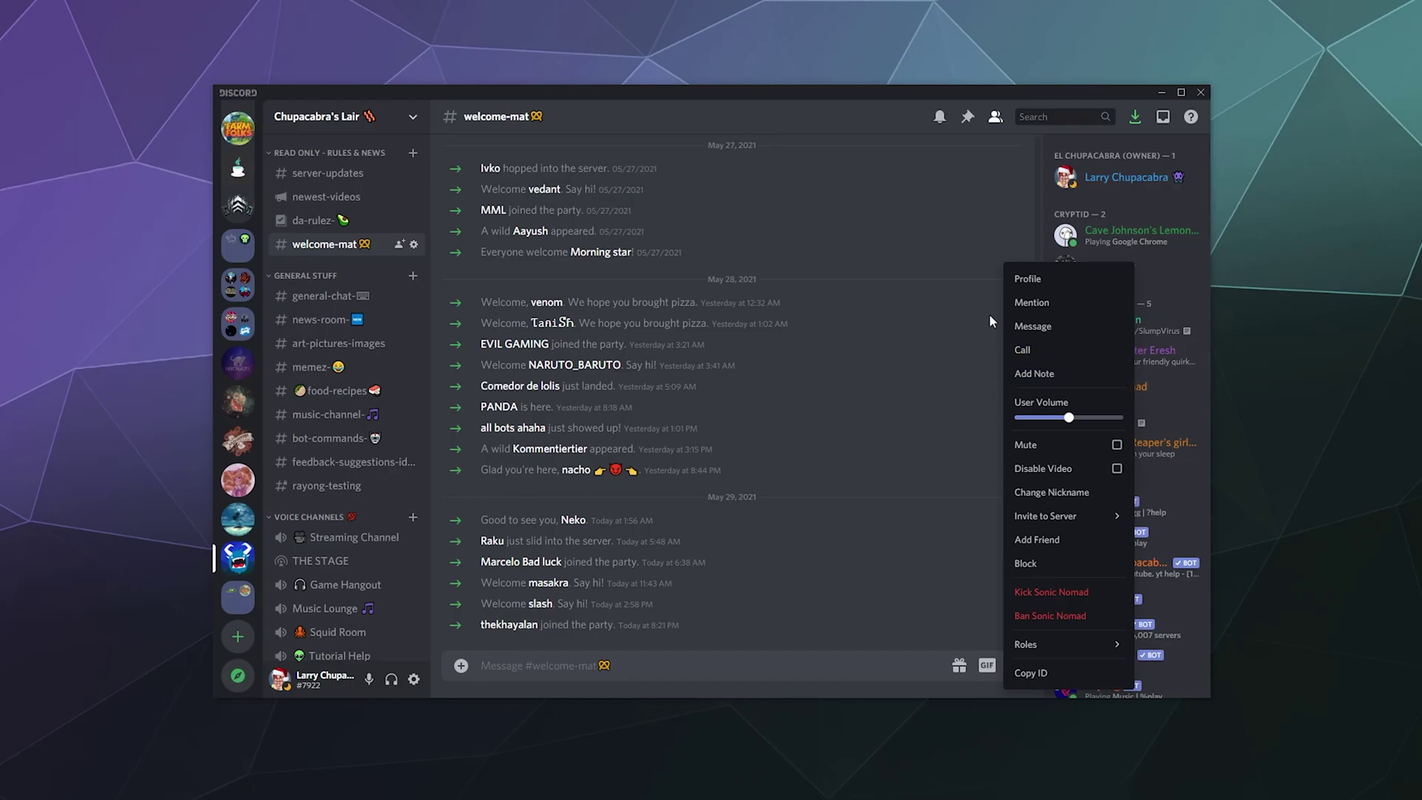
left_click(1070, 373)
type("This ")
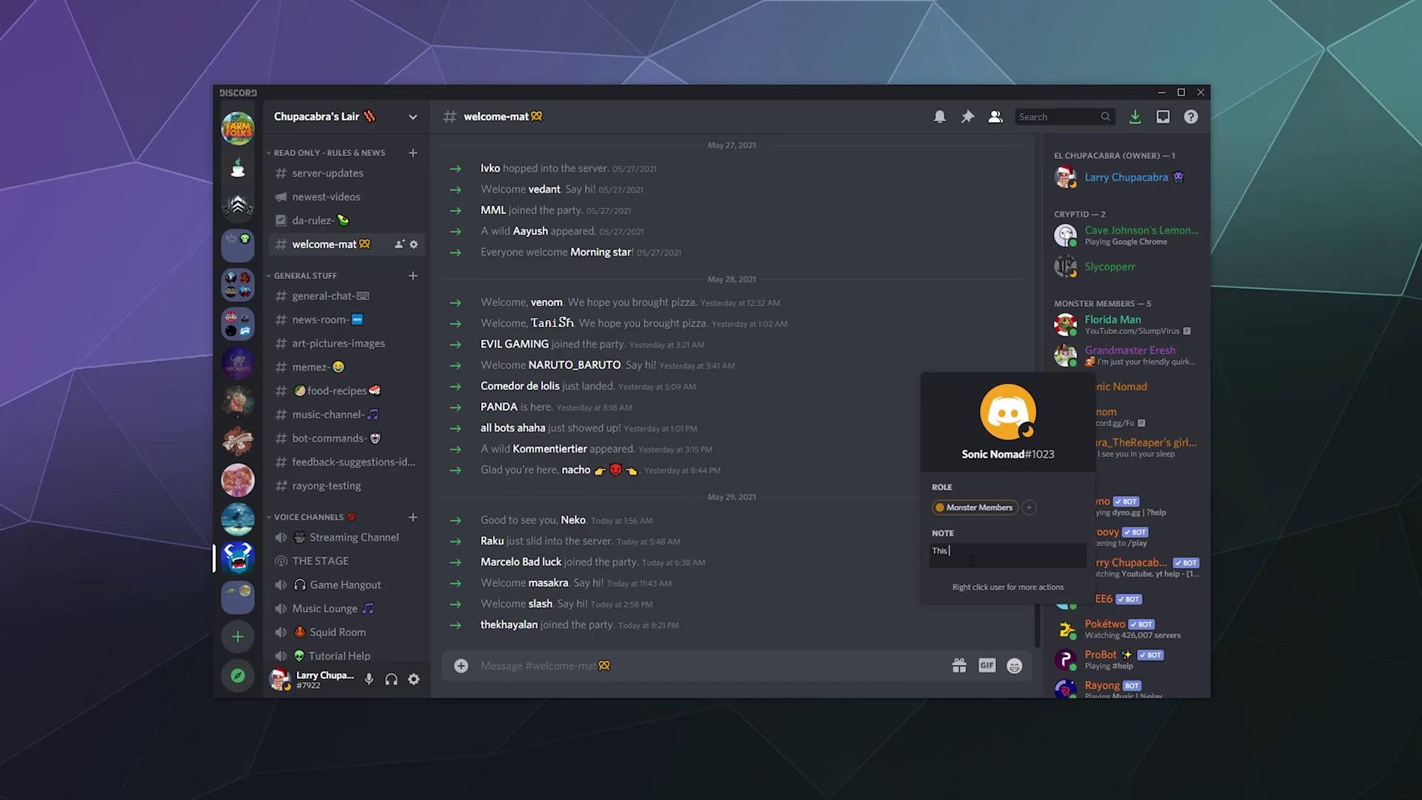
type("is Sonic Noman")
key("BackSpace")
type("d. Thewy 've been changing their username a")
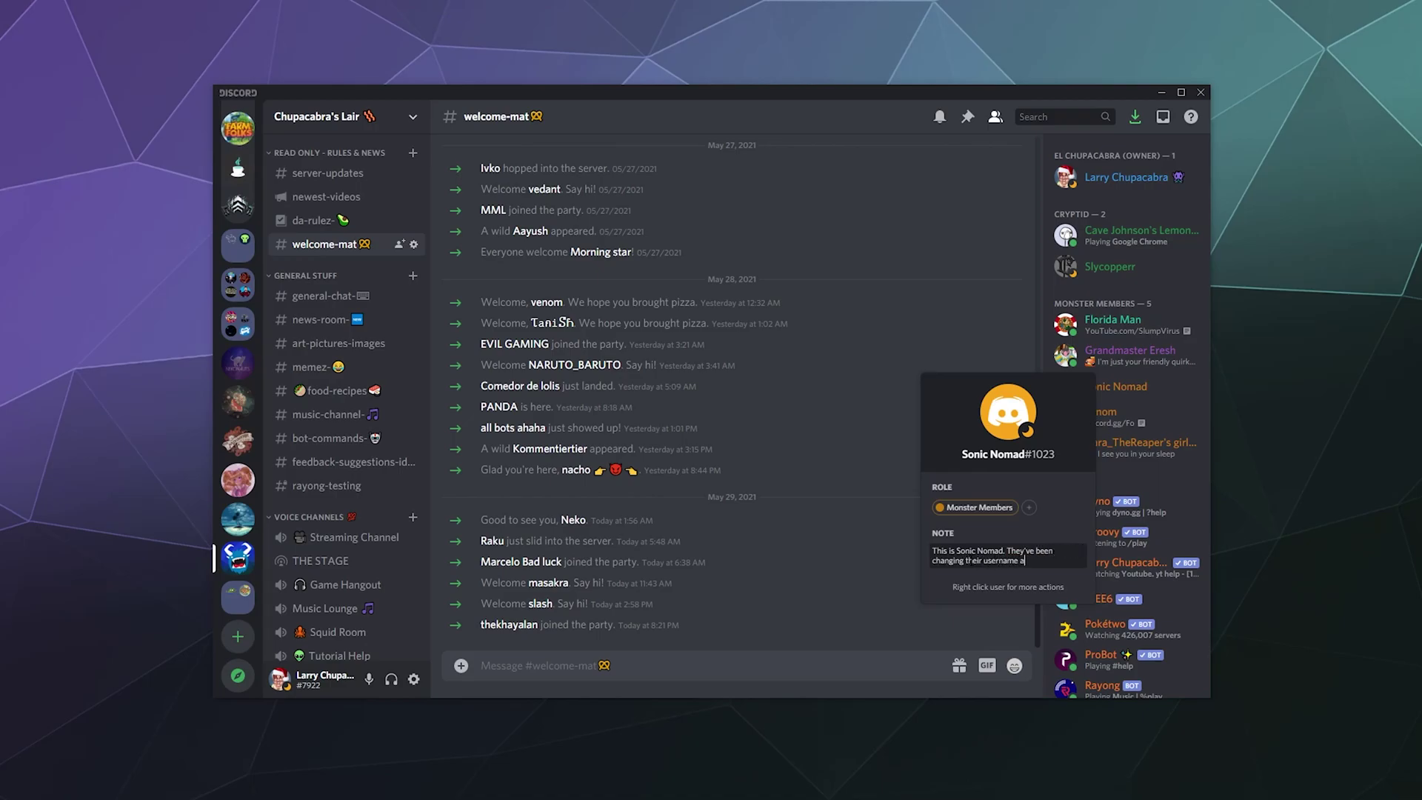
type(" lot recently. Might be trying to troll")
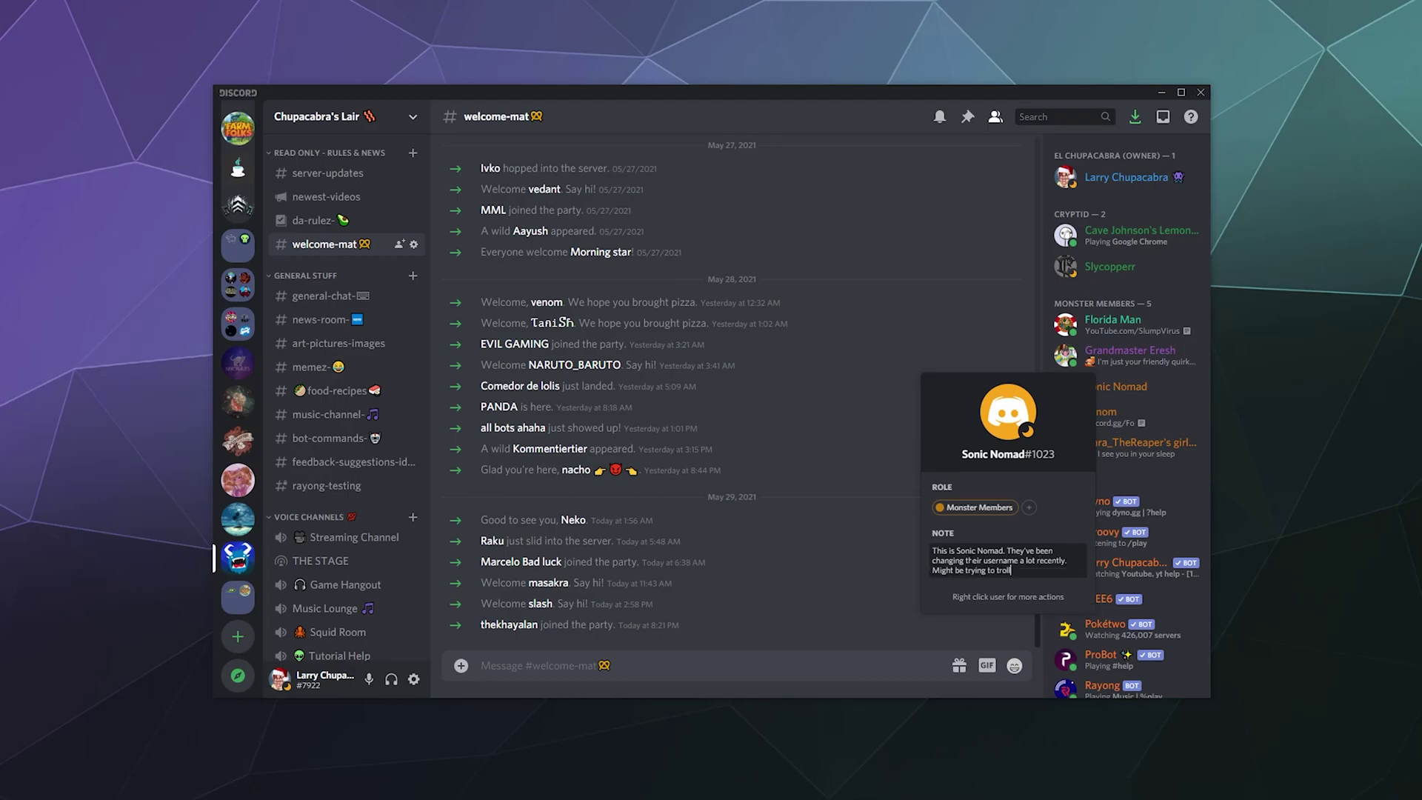
key("Return")
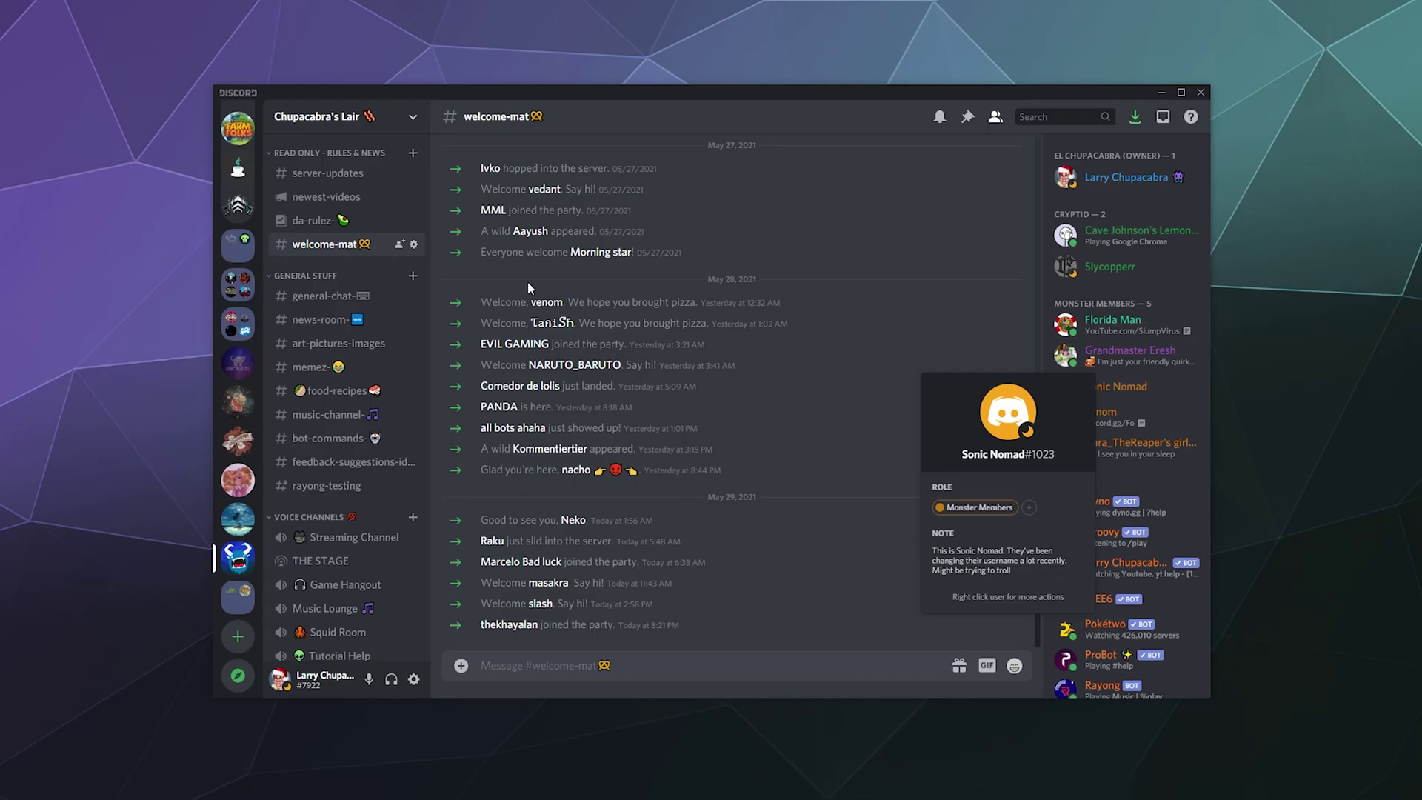
left_click(498, 107)
left_click(412, 122)
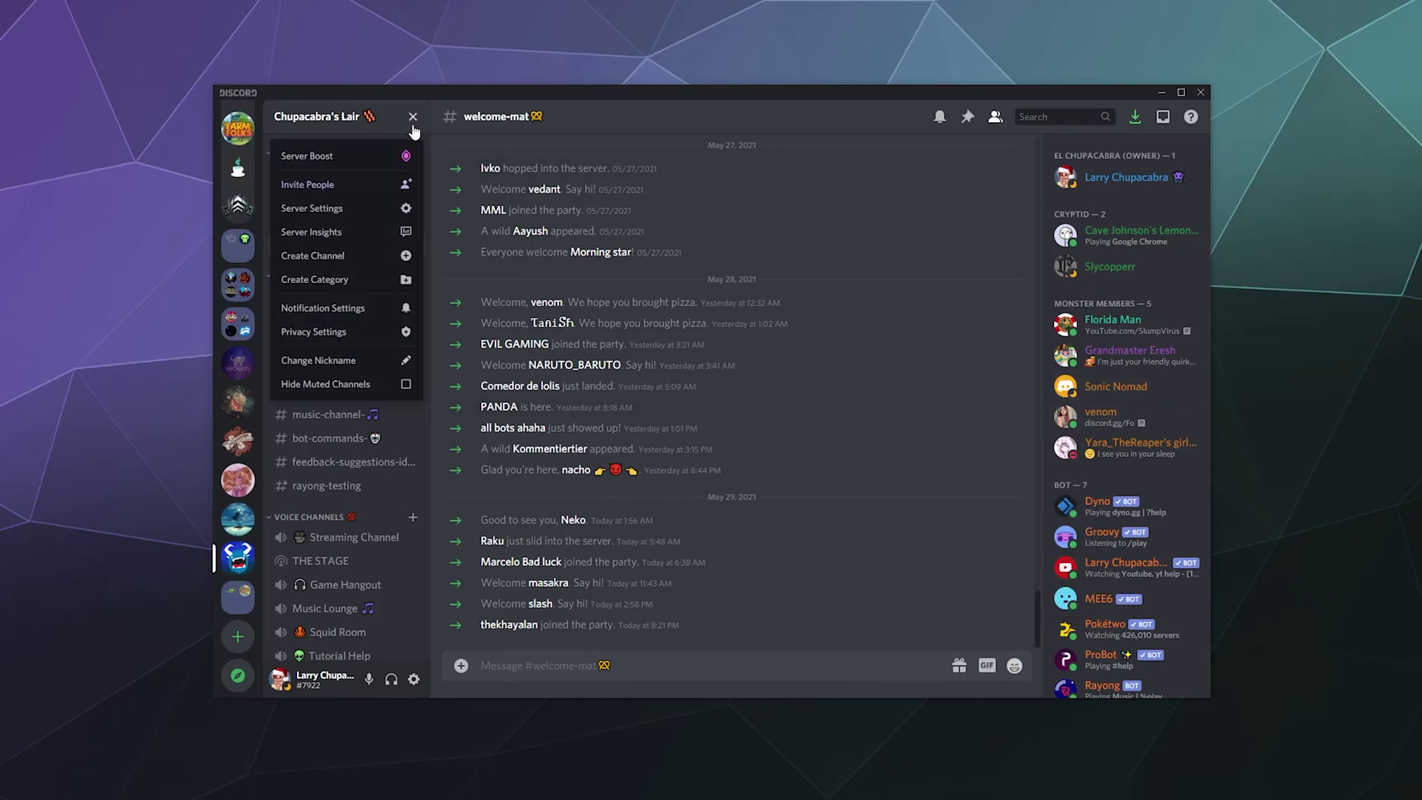
left_click(341, 209)
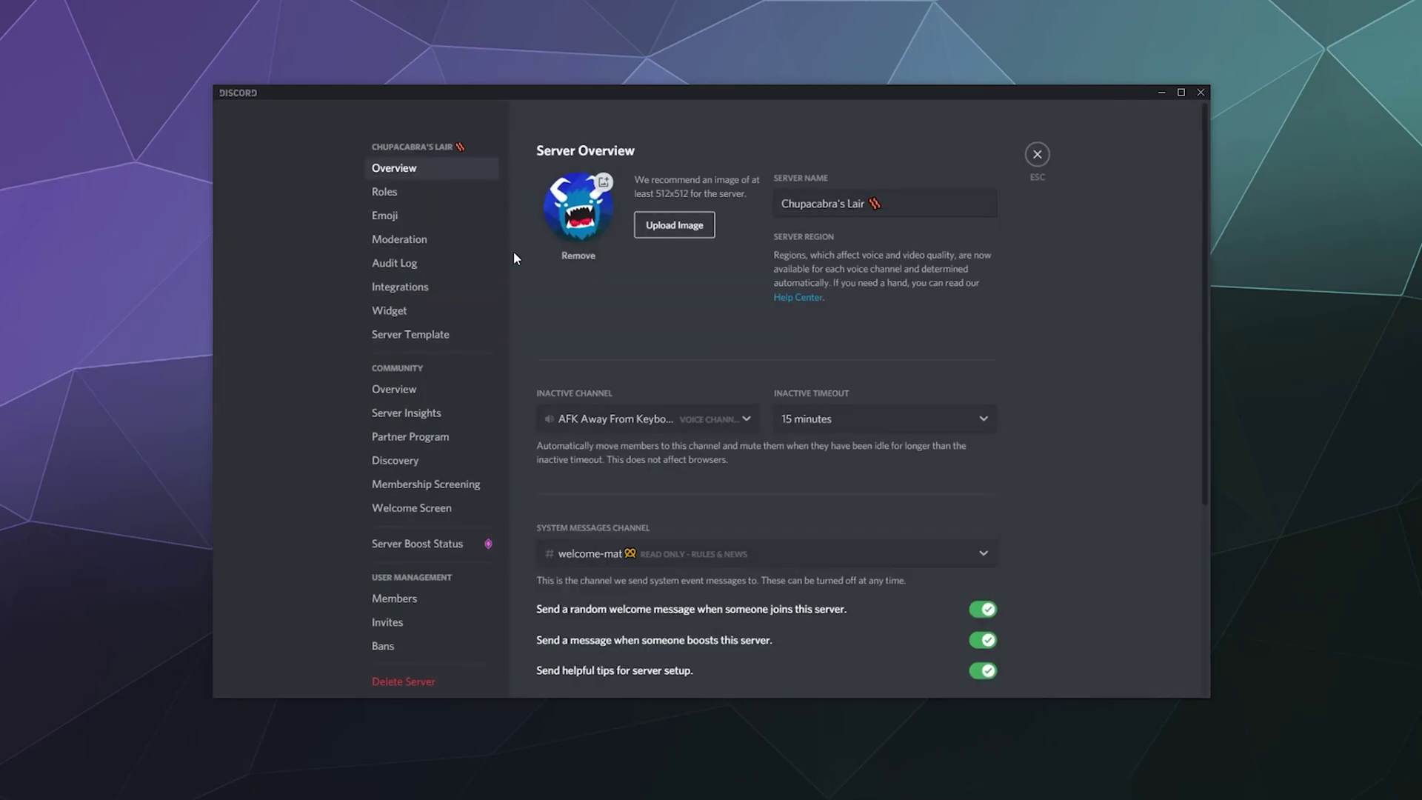
scroll(463, 318, "down", 1)
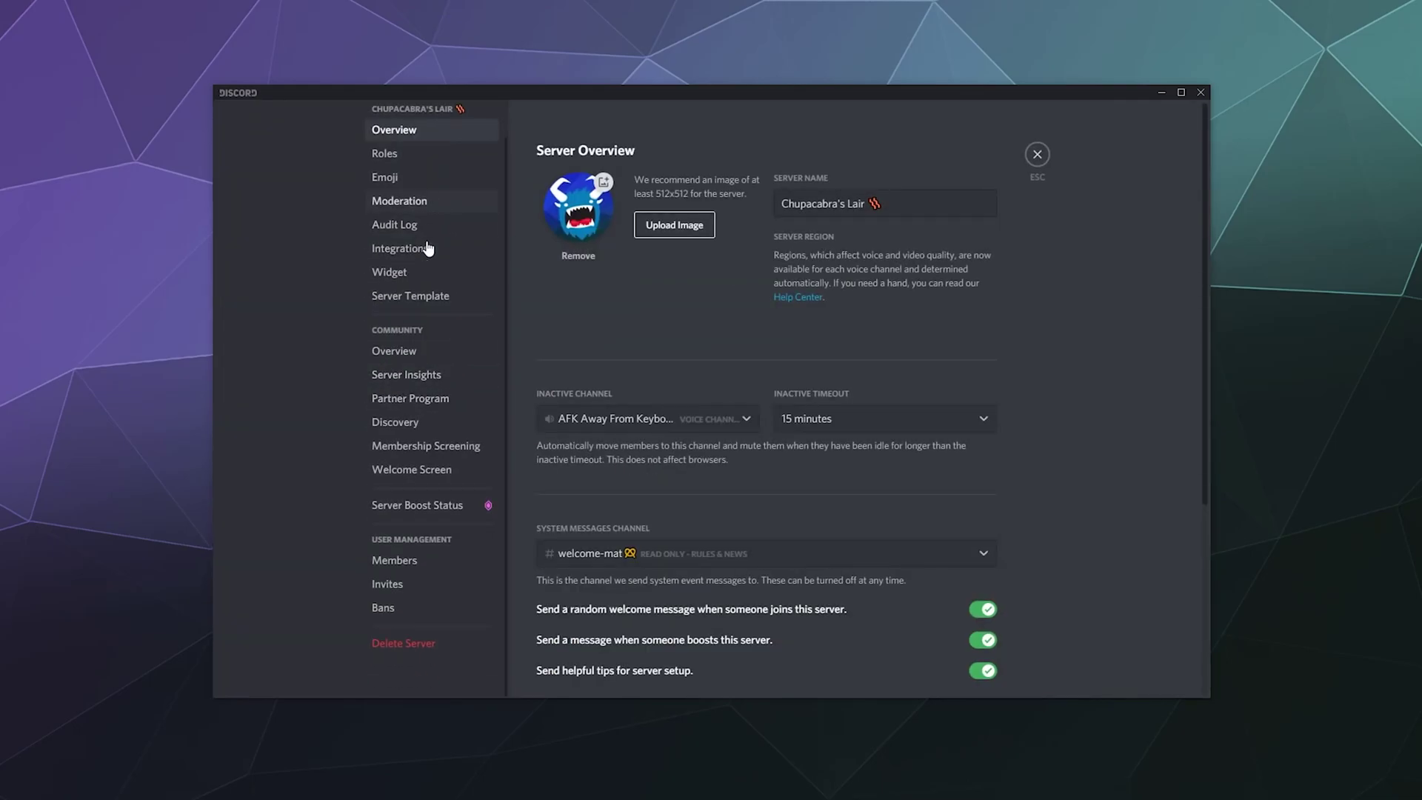
left_click(389, 160)
scroll(611, 489, "down", 10)
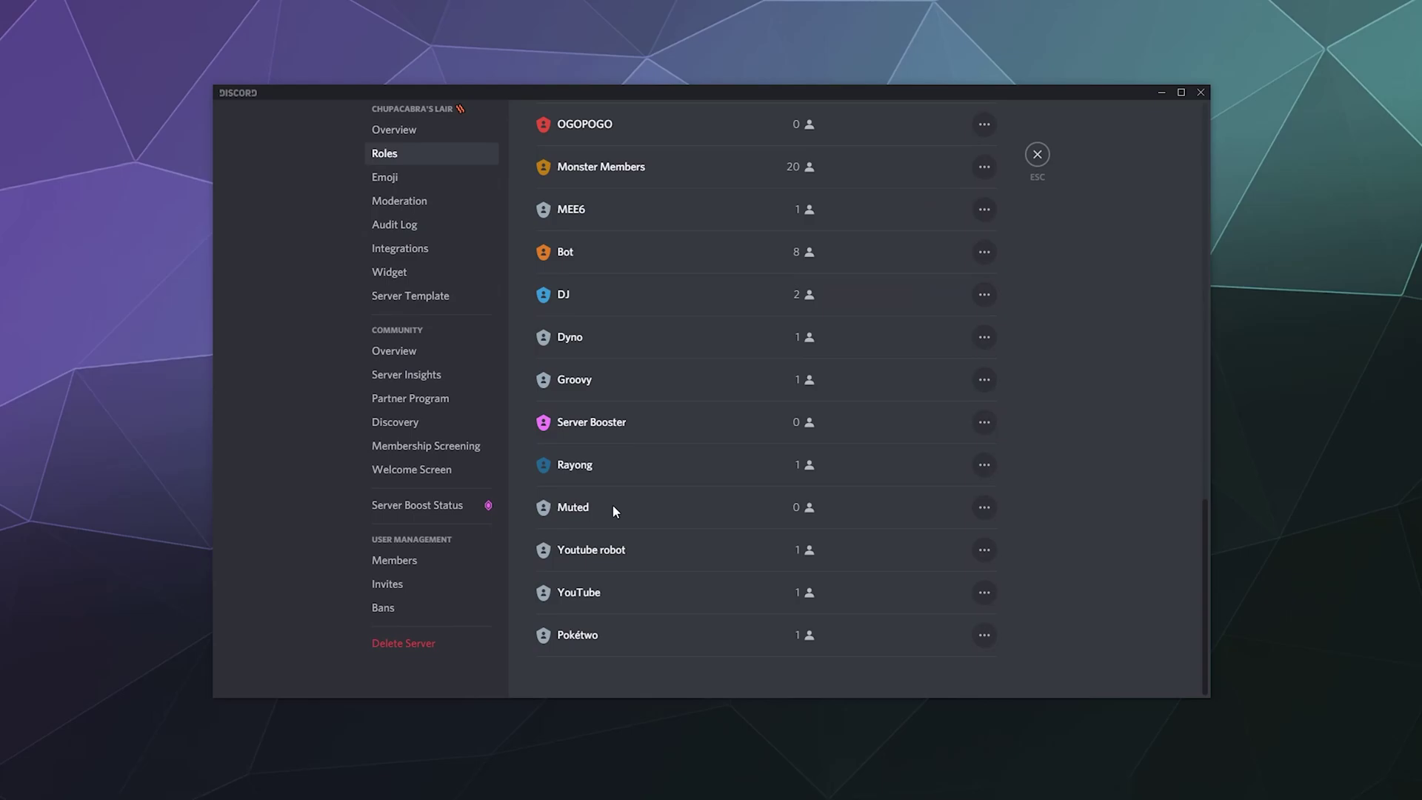
scroll(588, 385, "up", 3)
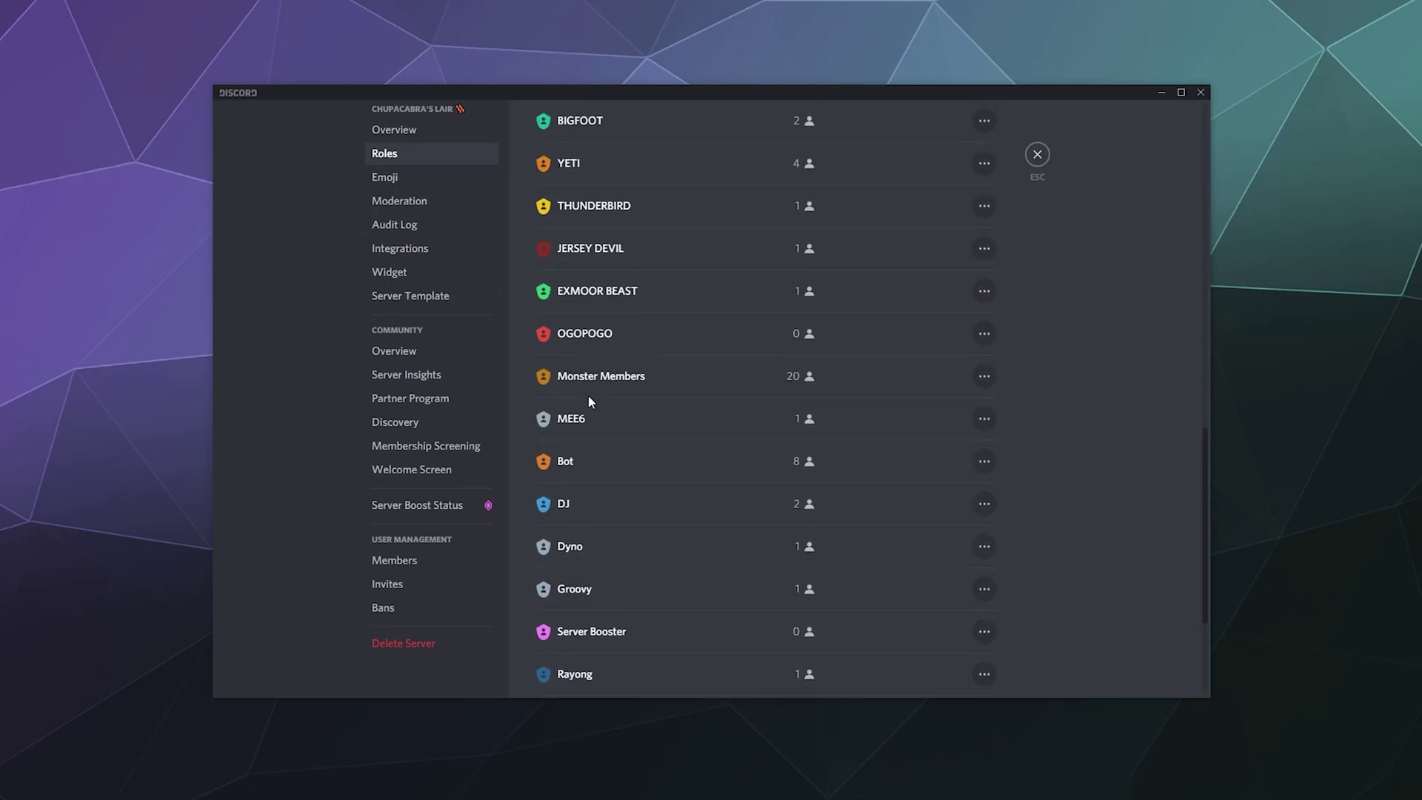
scroll(591, 393, "up", 5)
left_click(724, 232)
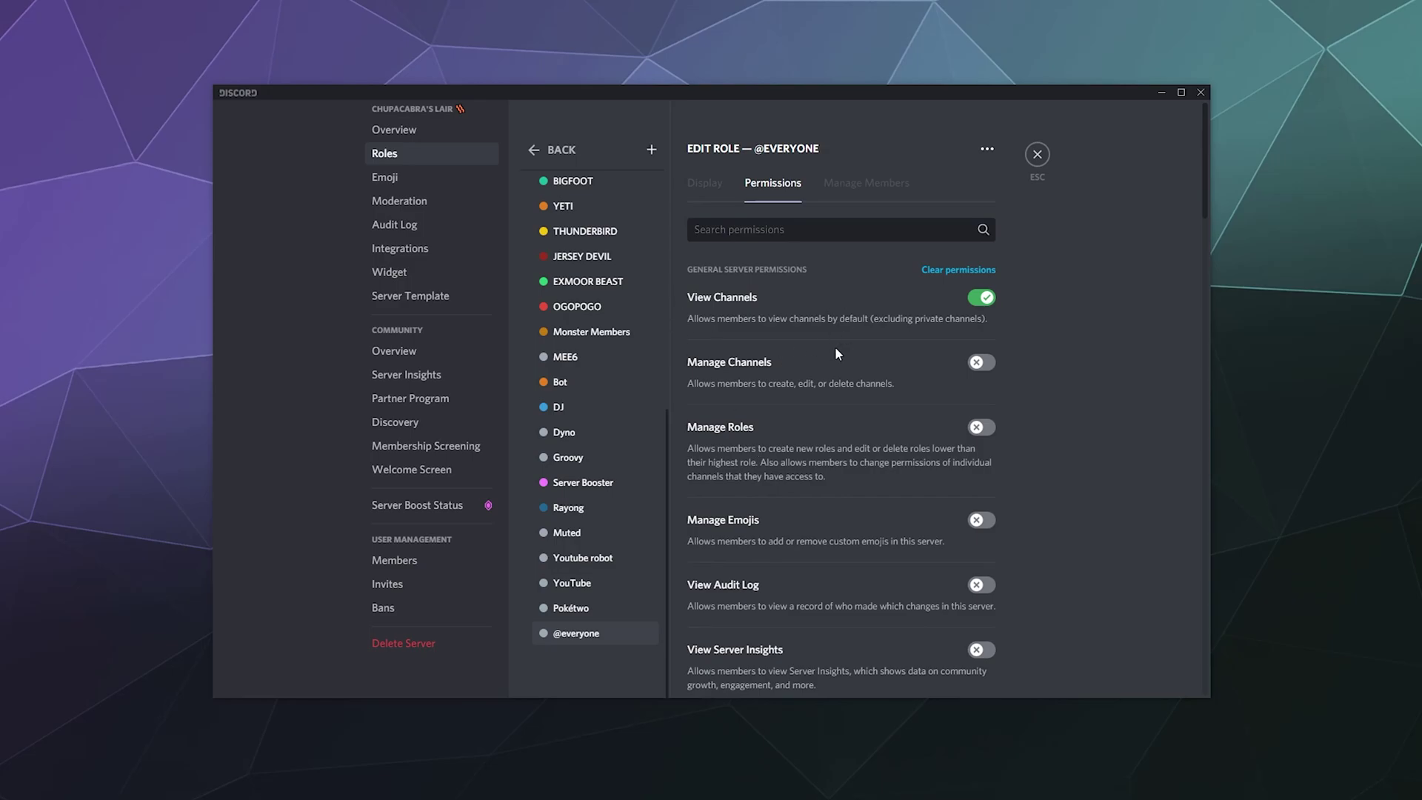
scroll(837, 352, "down", 3)
scroll(736, 455, "down", 2)
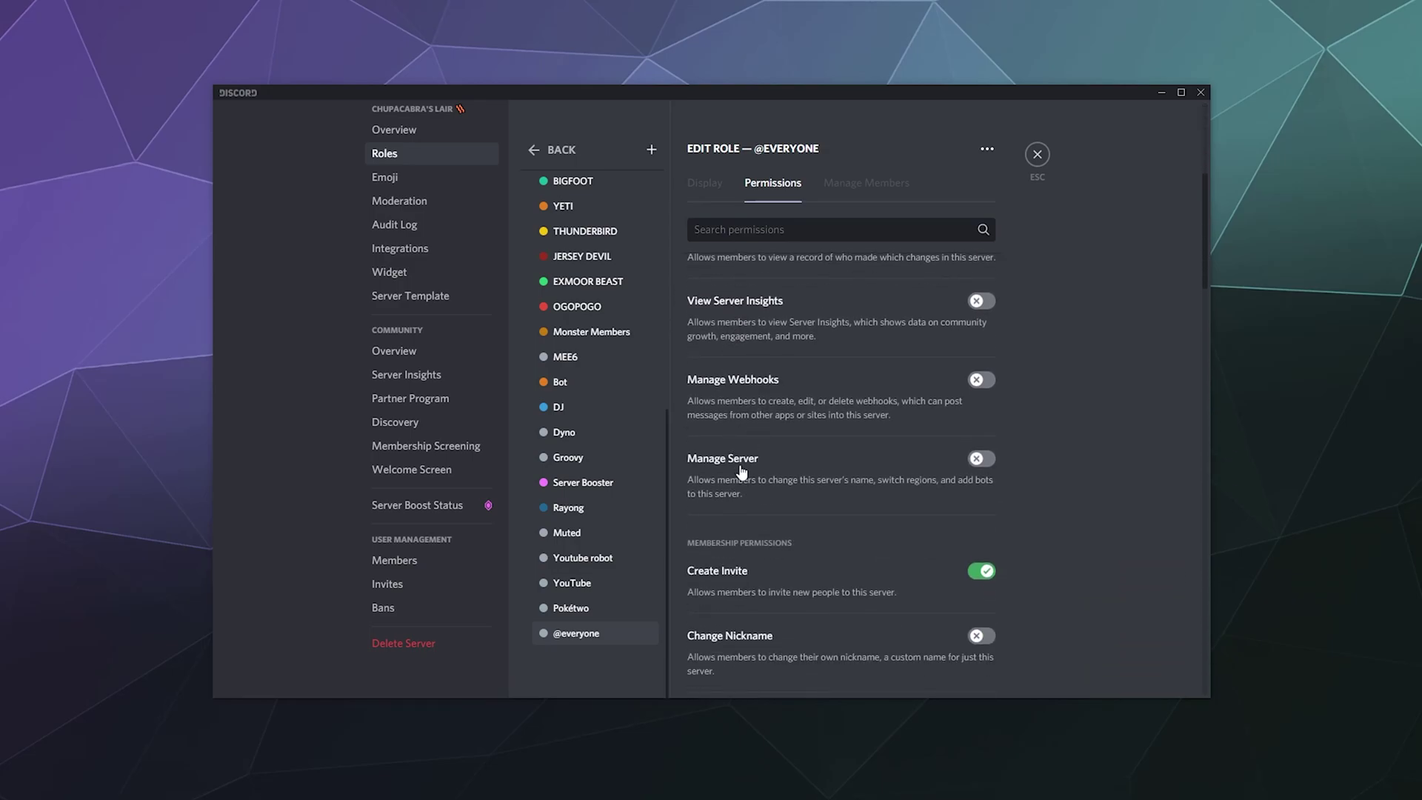
scroll(766, 466, "down", 2)
scroll(779, 481, "down", 2)
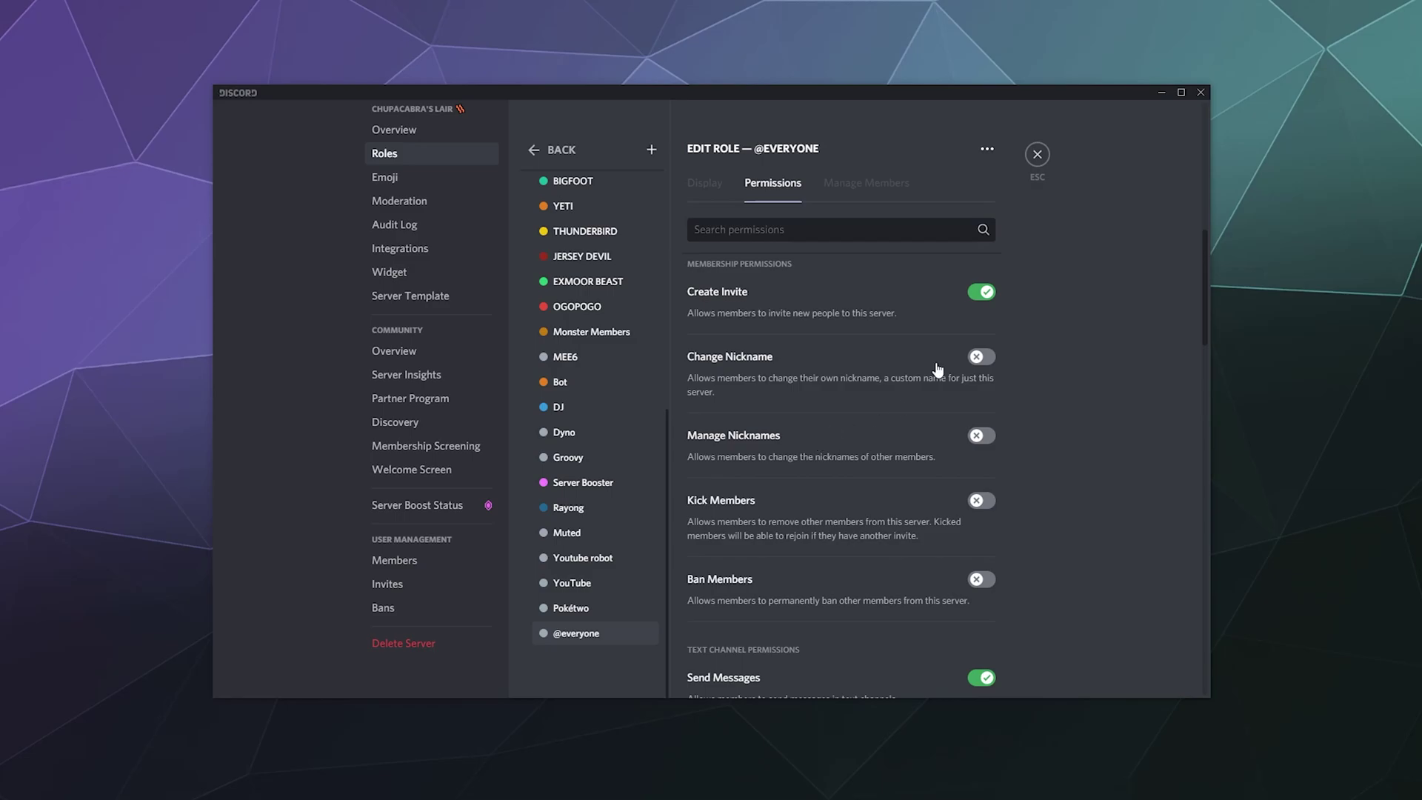
left_click(1036, 154)
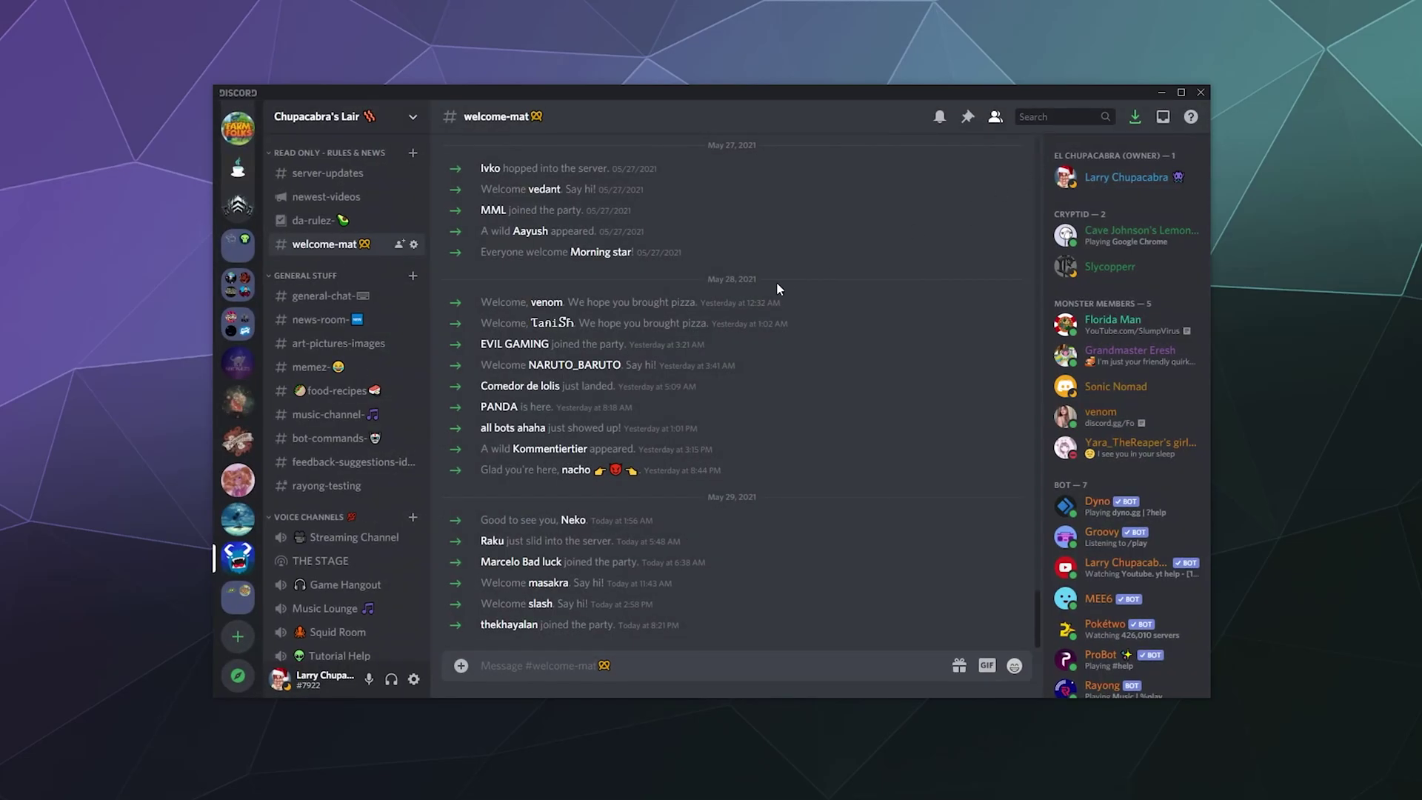
View the username entry in the personal account settings and return to the server.
left_click(413, 678)
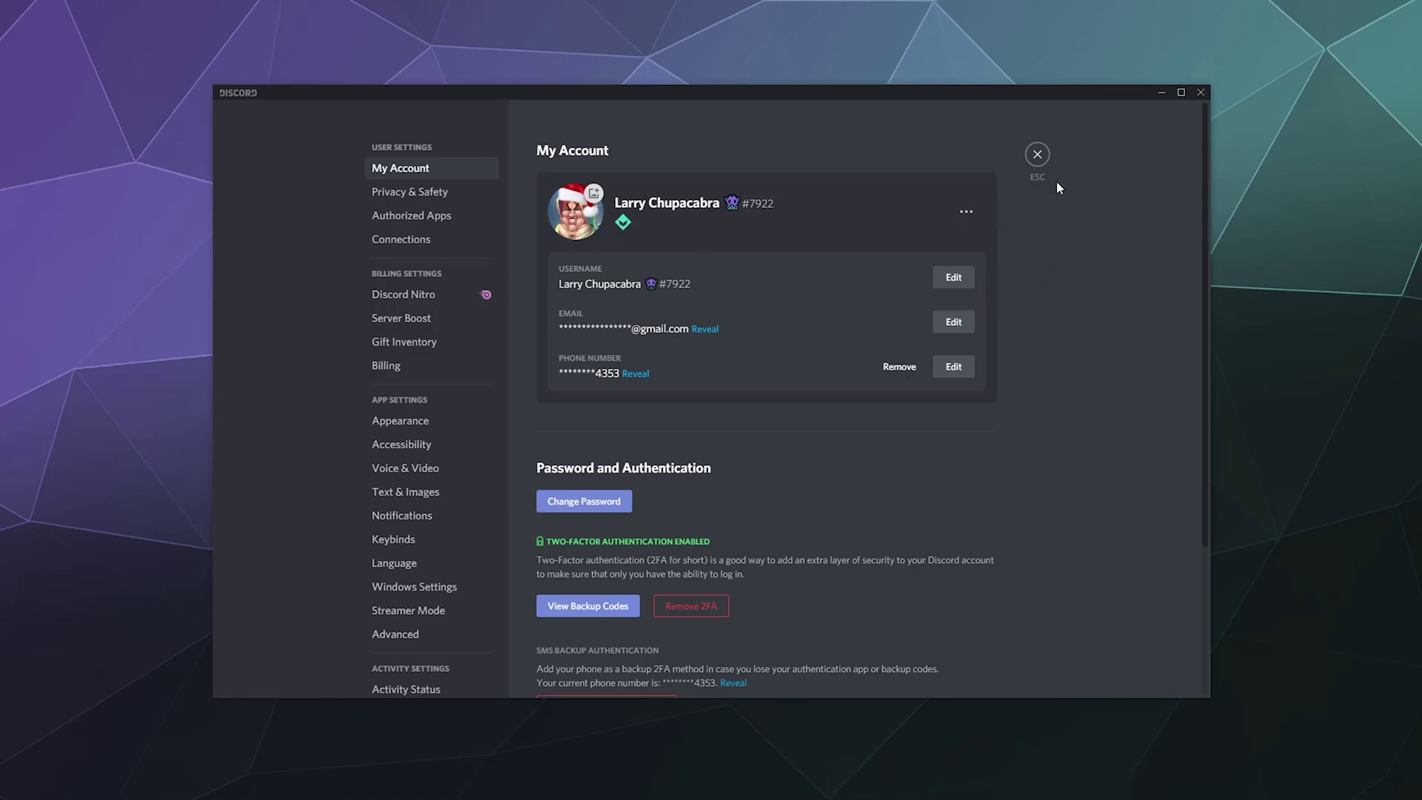
left_click(1038, 155)
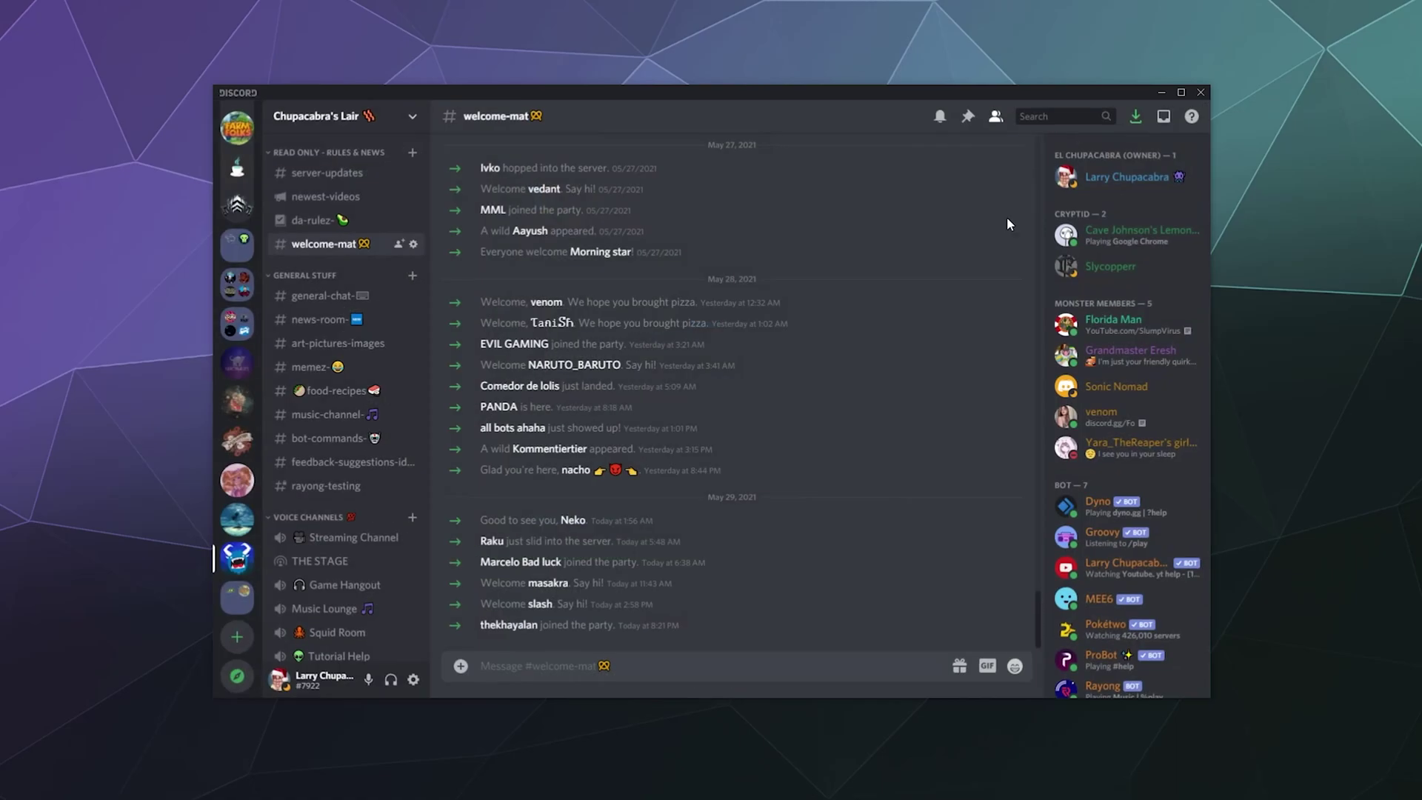